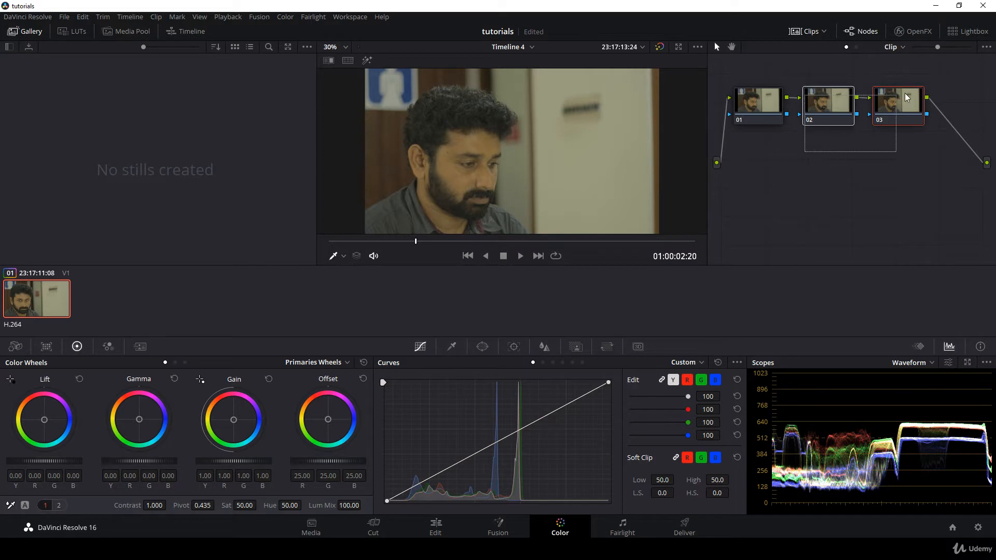
Delete nodes 02 and 03 and add two fresh serial nodes after node 01.
{"action": "key", "text": "Delete"}
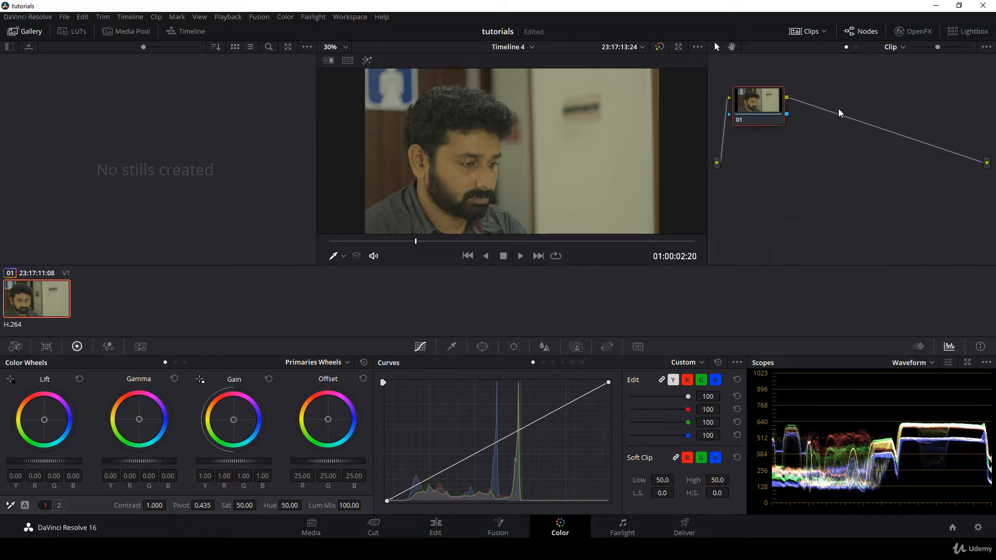
{"action": "key", "text": "alt+s"}
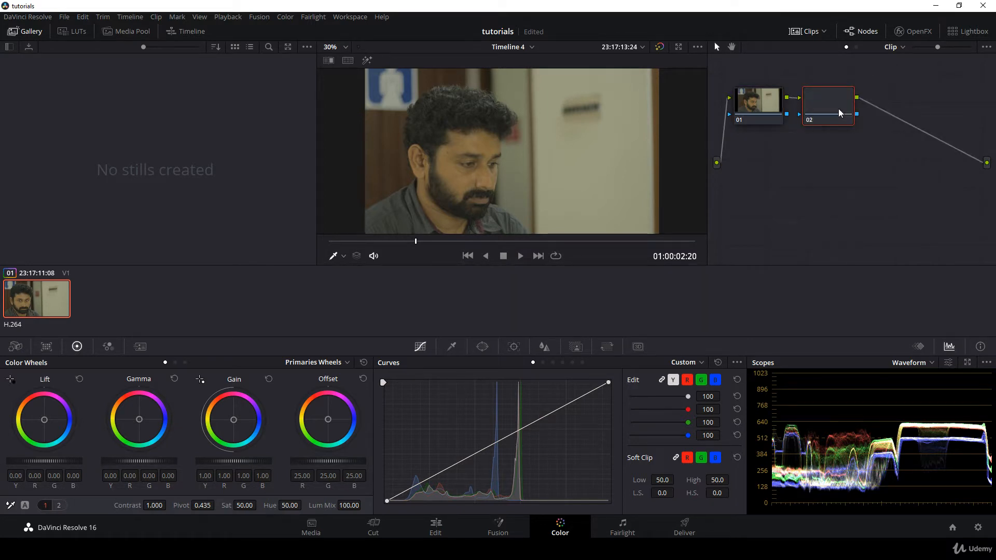
{"action": "key", "text": "alt+s"}
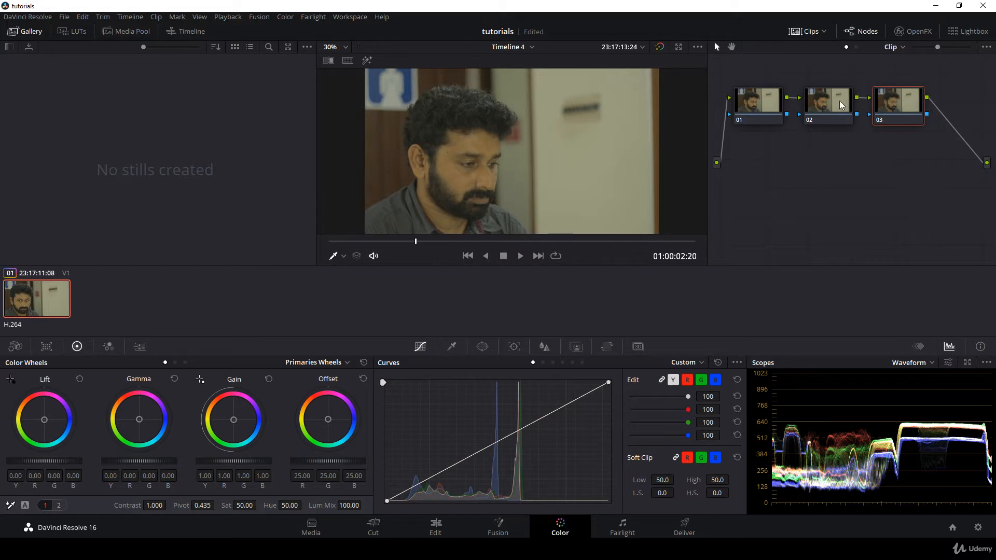
On node 01, set the overall Gain to 1.48 and the overall Lift to -0.03.
{"action": "left_click", "coordinate": [757, 106]}
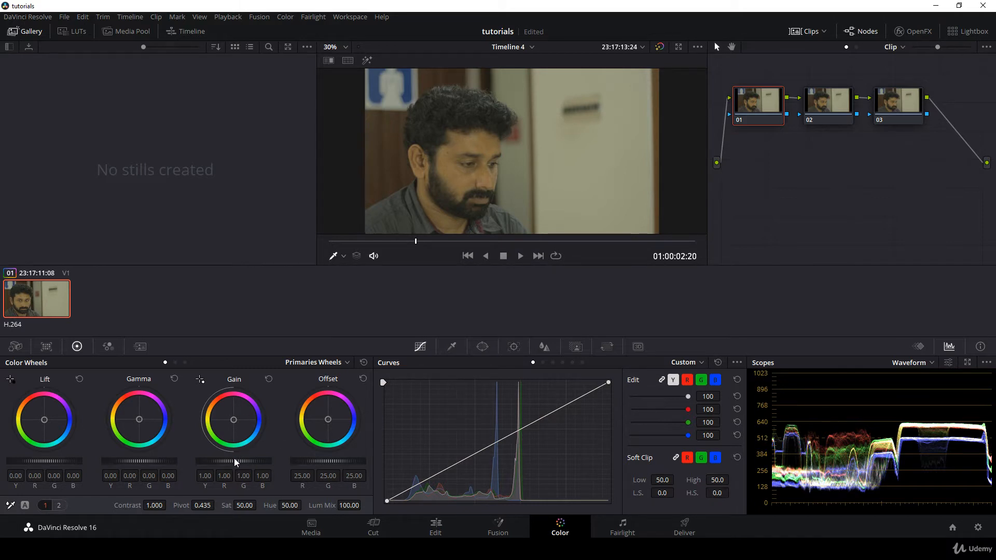
{"action": "left_click_drag", "start_coordinate": [233, 461], "coordinate": [280, 461]}
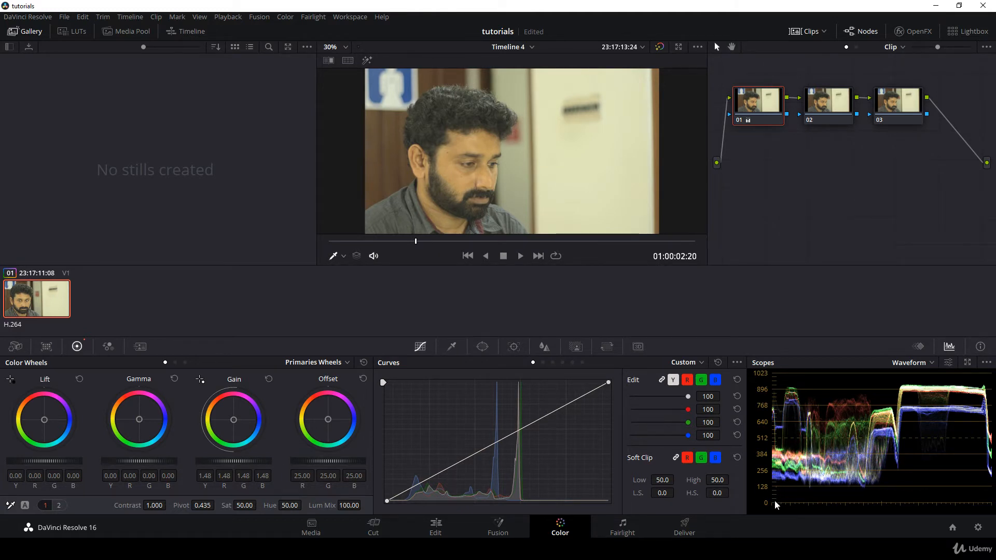
{"action": "left_click_drag", "start_coordinate": [67, 461], "coordinate": [64, 462]}
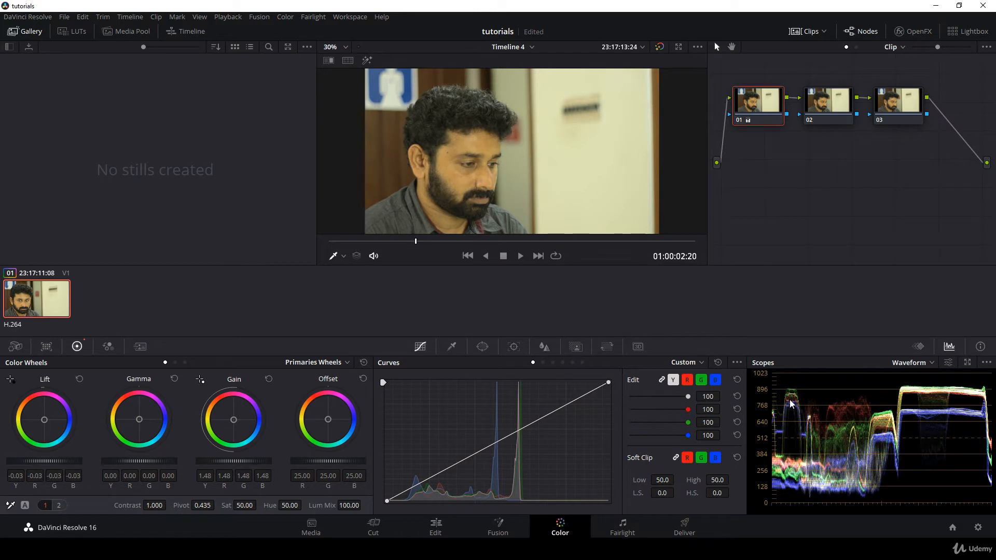
On node 02, show the Parade scope and raise the blue highlights by pulling the blue-only curve's white point inward.
{"action": "left_click", "coordinate": [826, 103]}
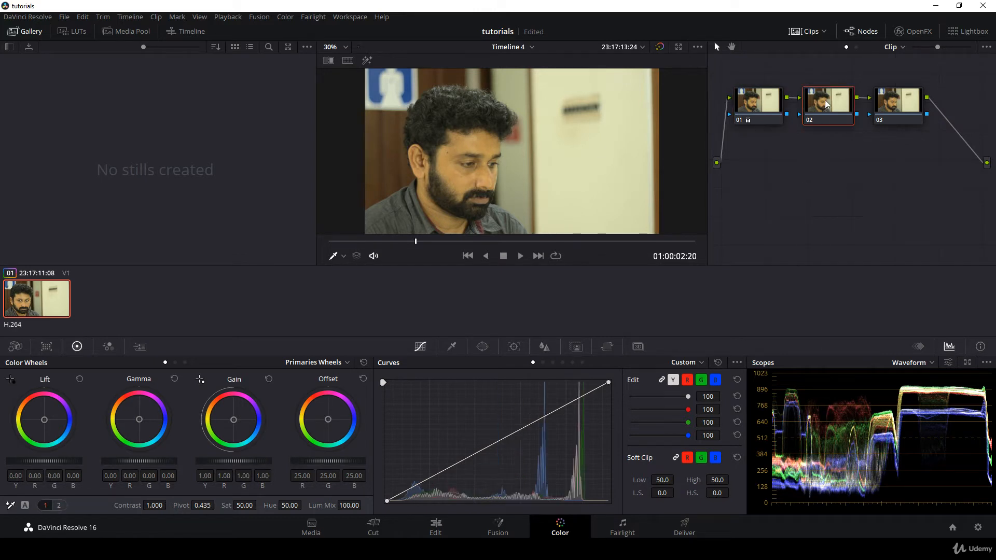
{"action": "left_click", "coordinate": [907, 365]}
{"action": "left_click", "coordinate": [911, 379]}
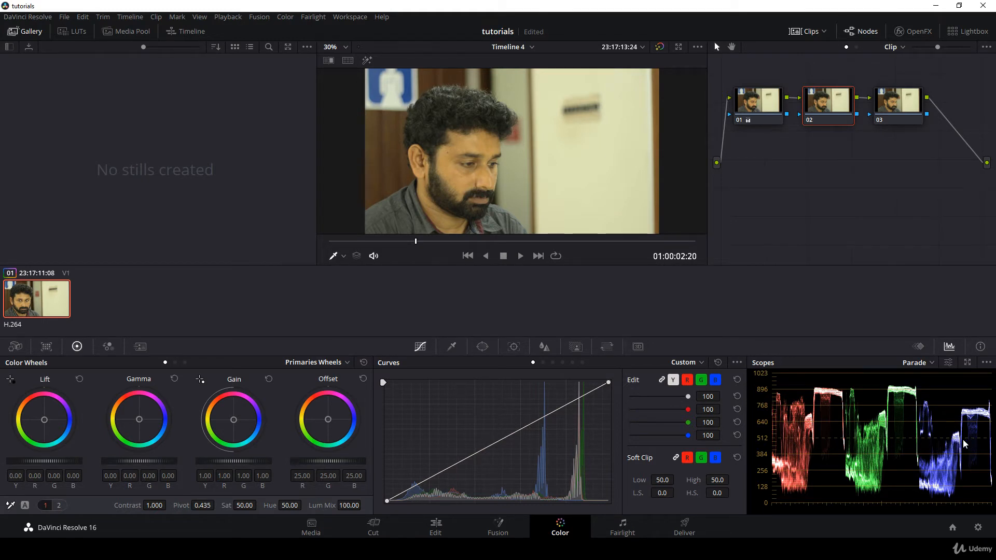
{"action": "left_click", "coordinate": [715, 381]}
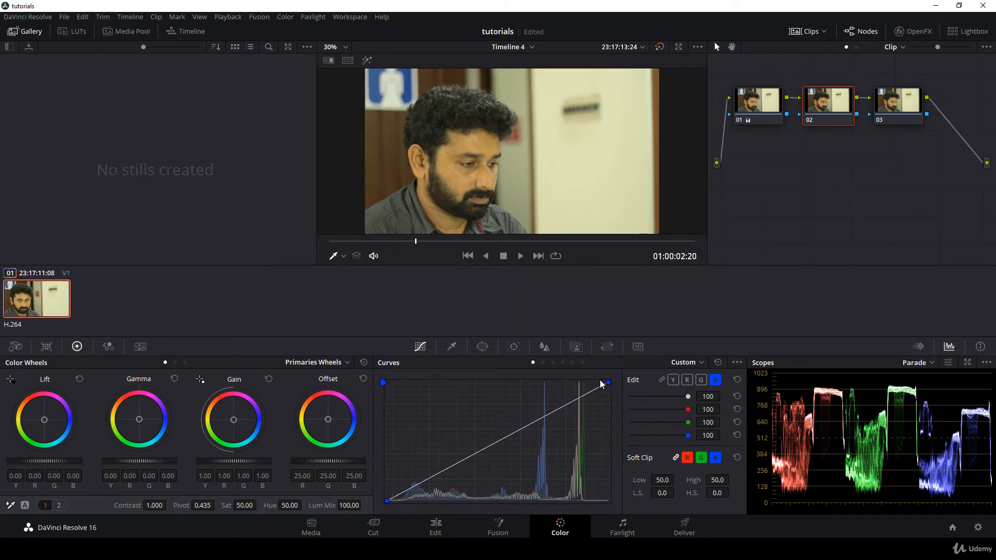
{"action": "left_click_drag", "start_coordinate": [609, 383], "coordinate": [585, 378]}
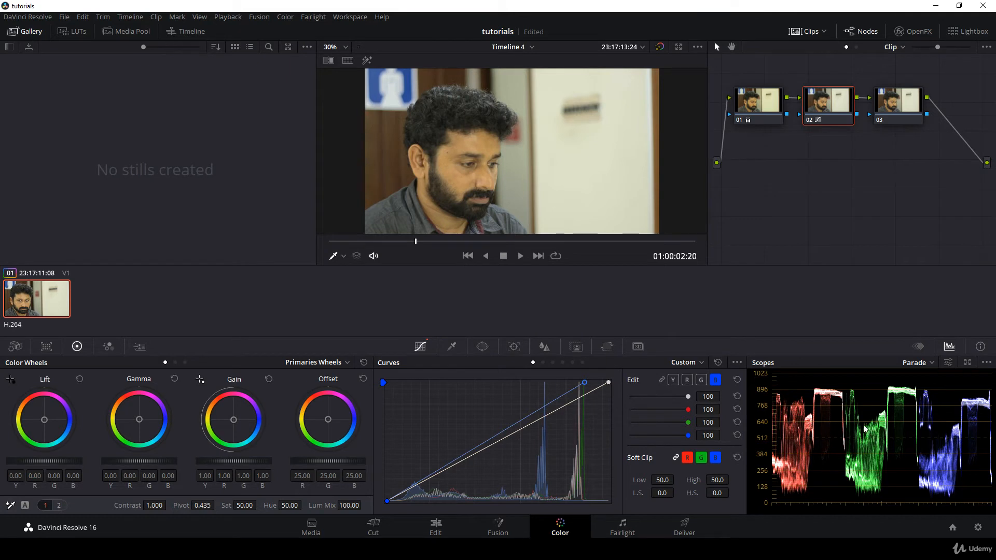
On node 03, show the Vectorscope and set saturation to 54.80, checking the picture at different frames of the clip.
{"action": "left_click", "coordinate": [880, 109]}
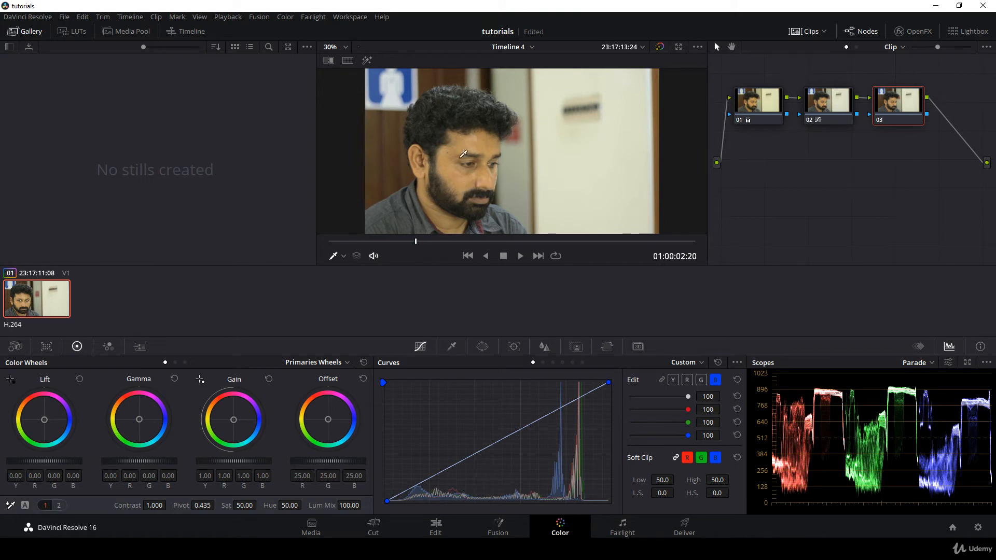
{"action": "left_click", "coordinate": [925, 363]}
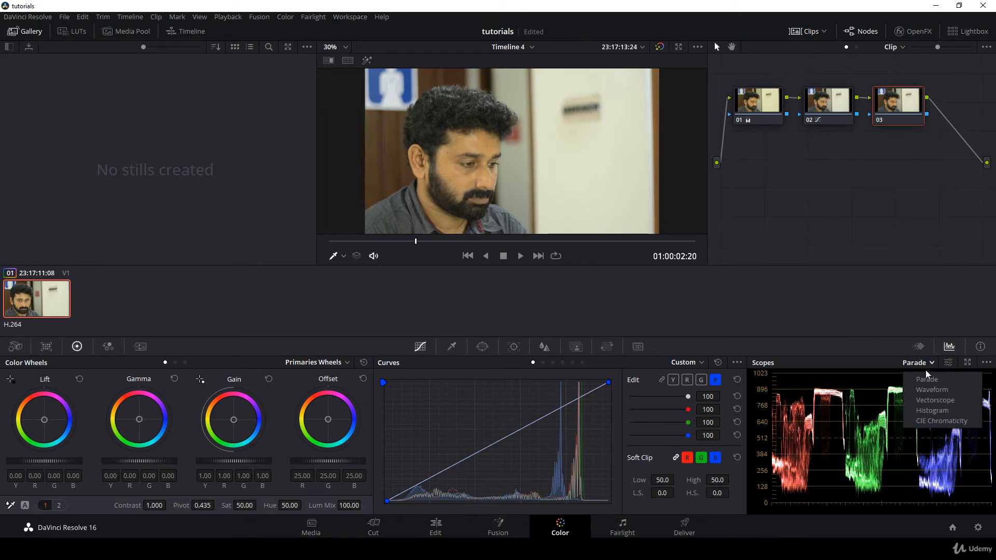
{"action": "left_click", "coordinate": [925, 402]}
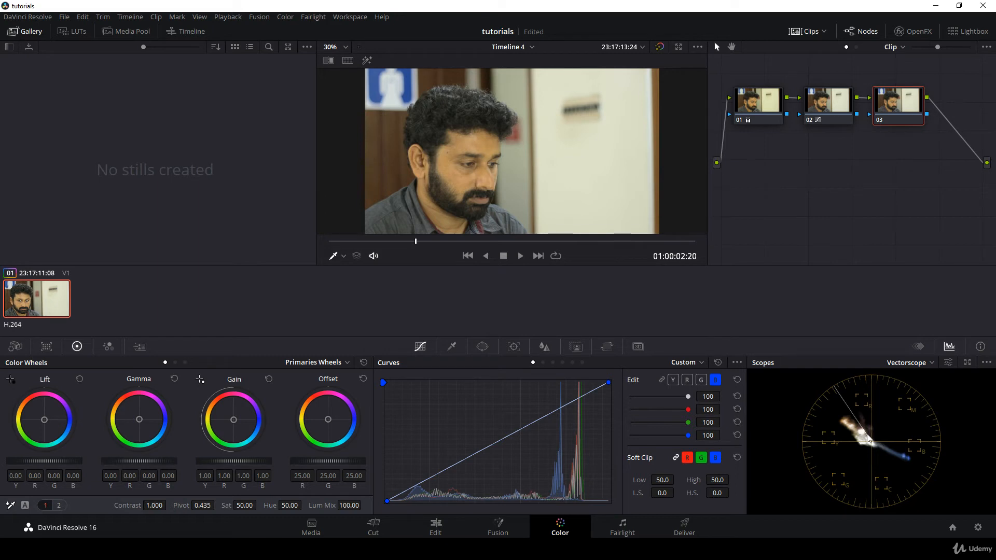
{"action": "left_click", "coordinate": [945, 363]}
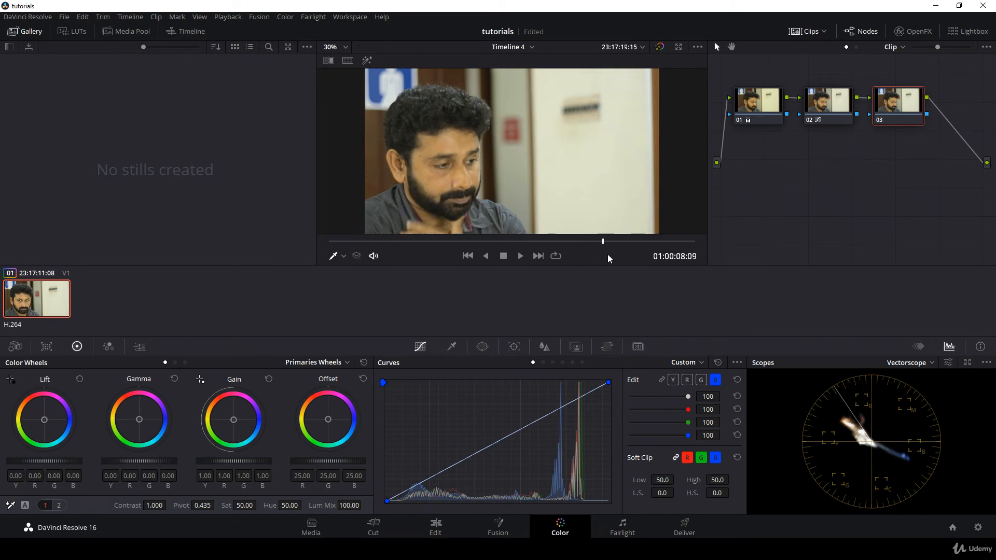
{"action": "left_click_drag", "start_coordinate": [614, 253], "coordinate": [633, 244]}
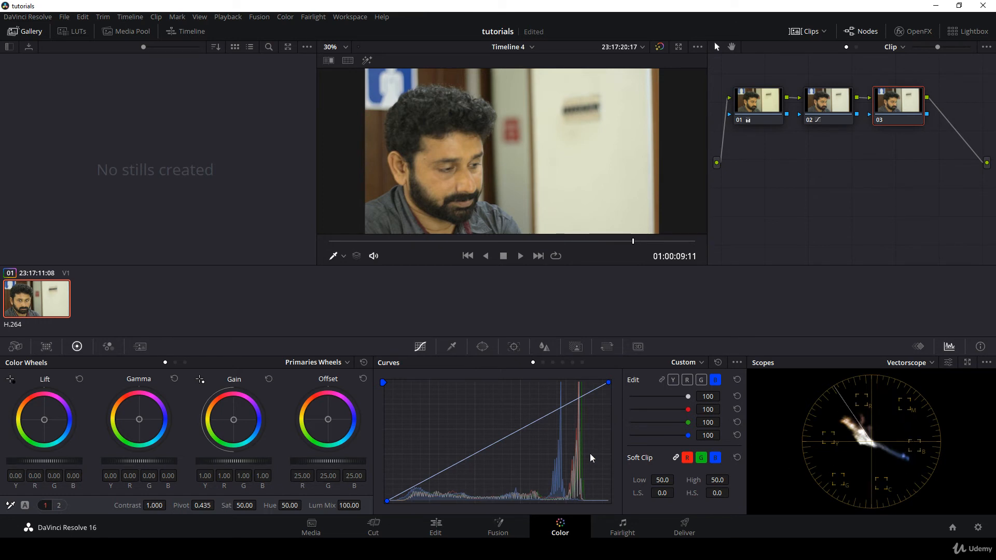
{"action": "left_click_drag", "start_coordinate": [253, 506], "coordinate": [259, 504]}
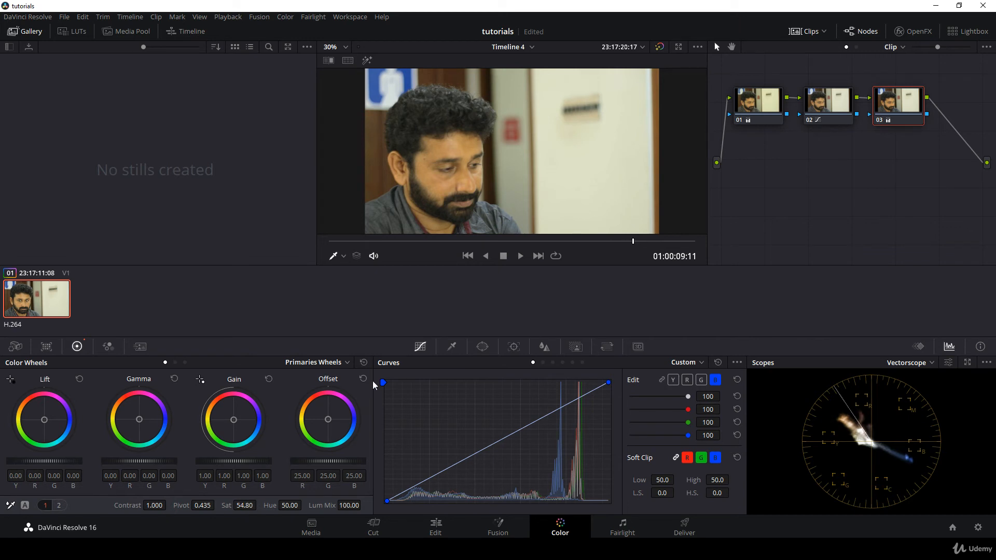
{"action": "left_click_drag", "start_coordinate": [419, 243], "coordinate": [596, 257]}
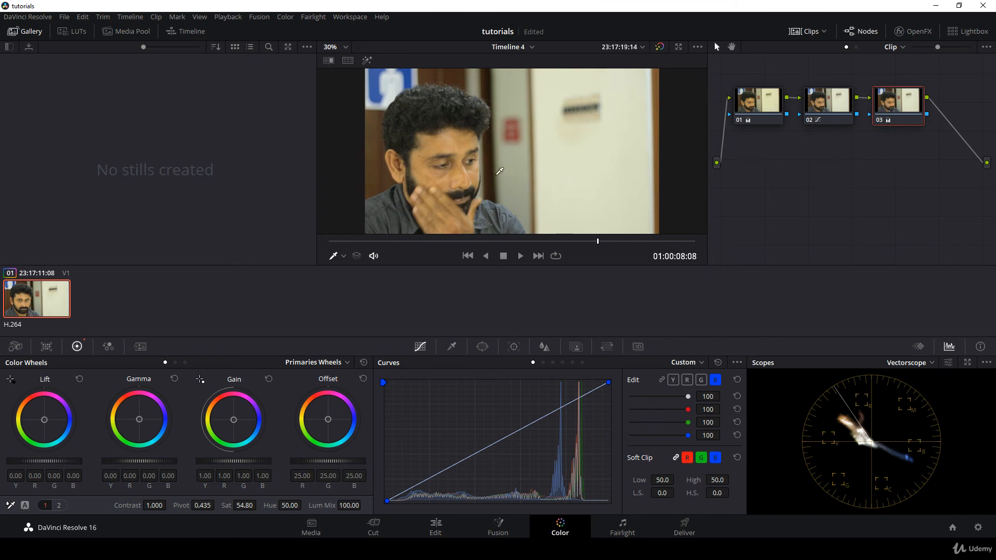
{"action": "left_click_drag", "start_coordinate": [439, 242], "coordinate": [414, 243]}
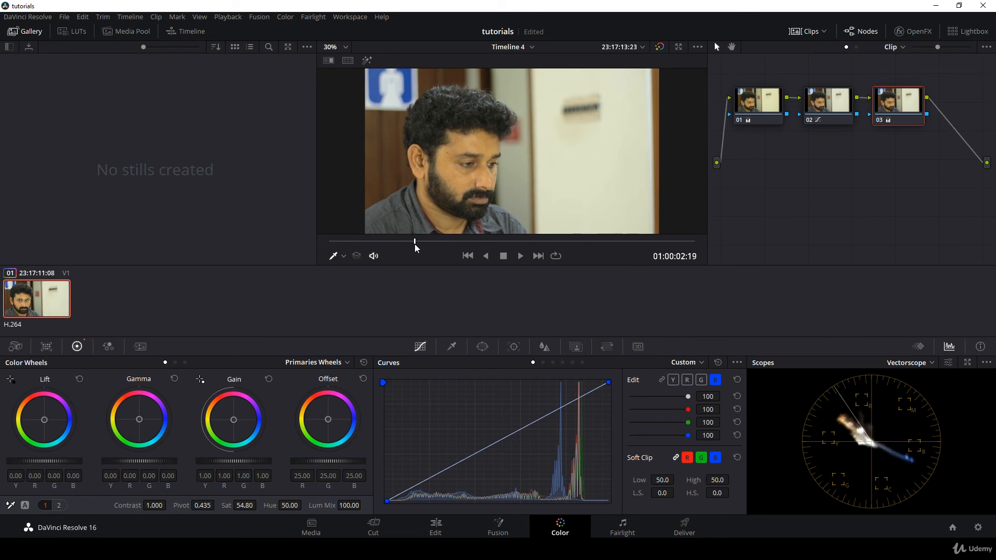
Review each node's correction on its matching scope: node 01 with Waveform, node 02 with Parade and node 03 with Vectorscope.
{"action": "left_click", "coordinate": [905, 365]}
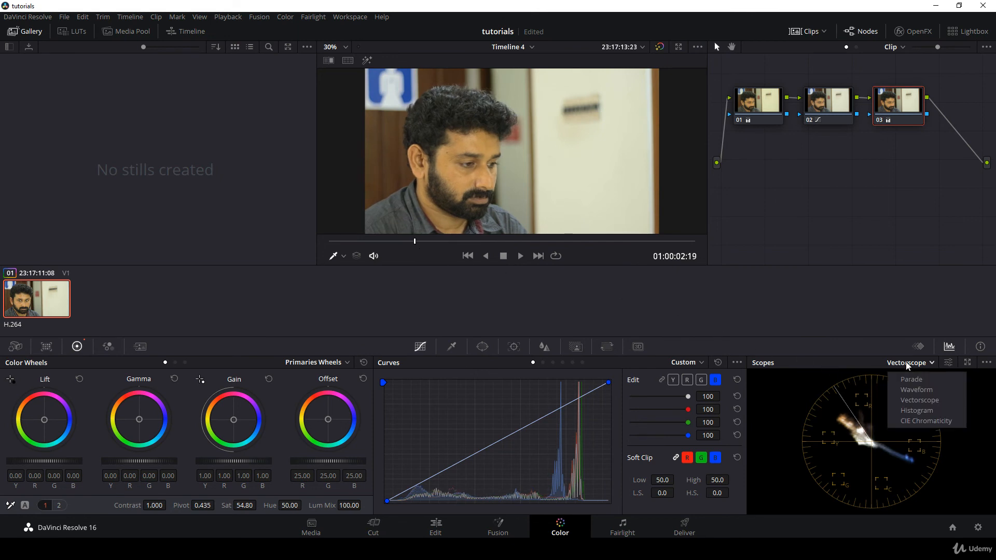
{"action": "left_click", "coordinate": [910, 389]}
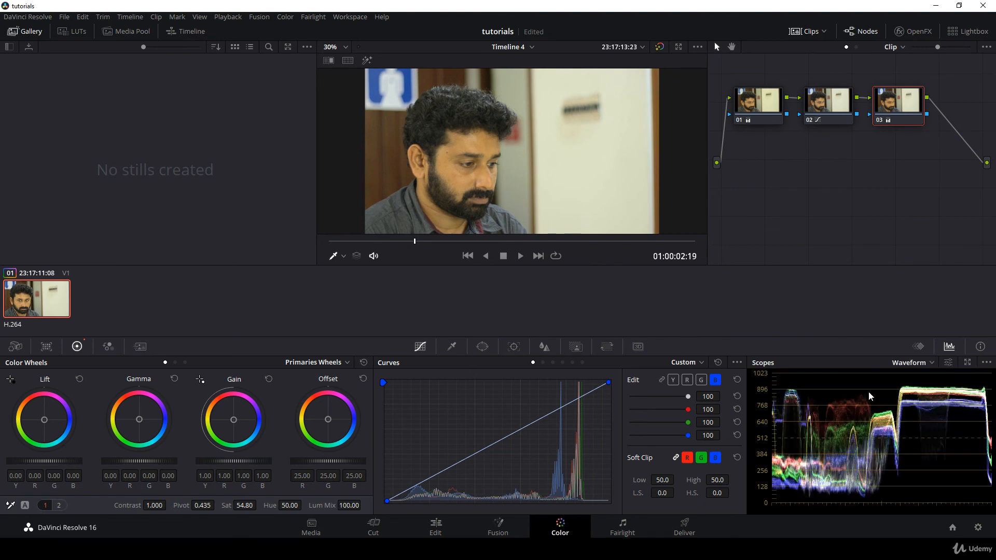
{"action": "left_click", "coordinate": [762, 100]}
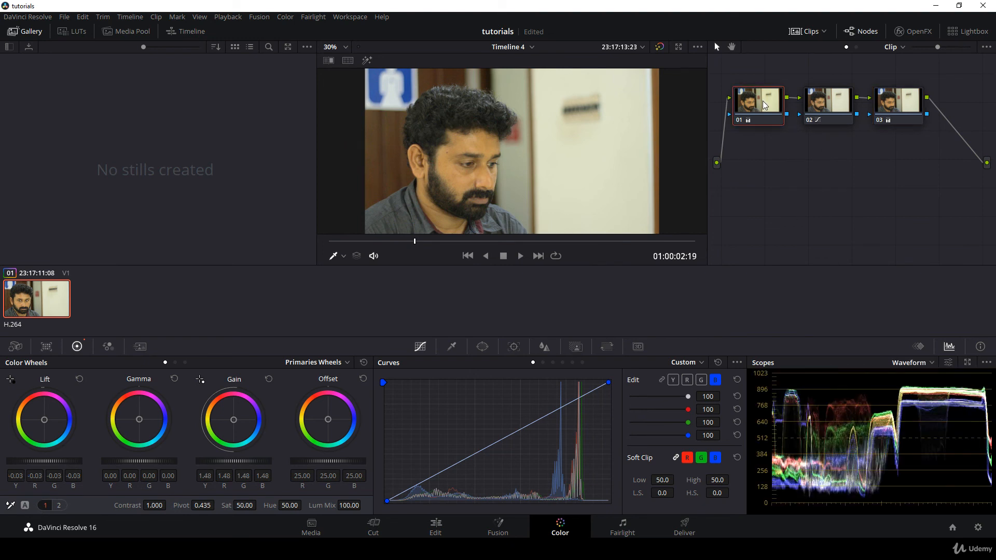
{"action": "left_click", "coordinate": [824, 104]}
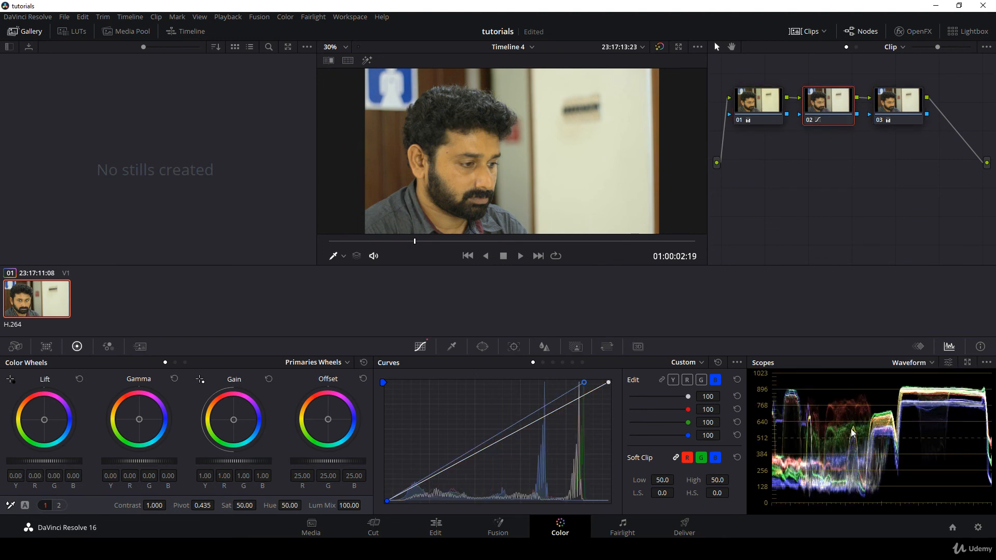
{"action": "left_click", "coordinate": [921, 364]}
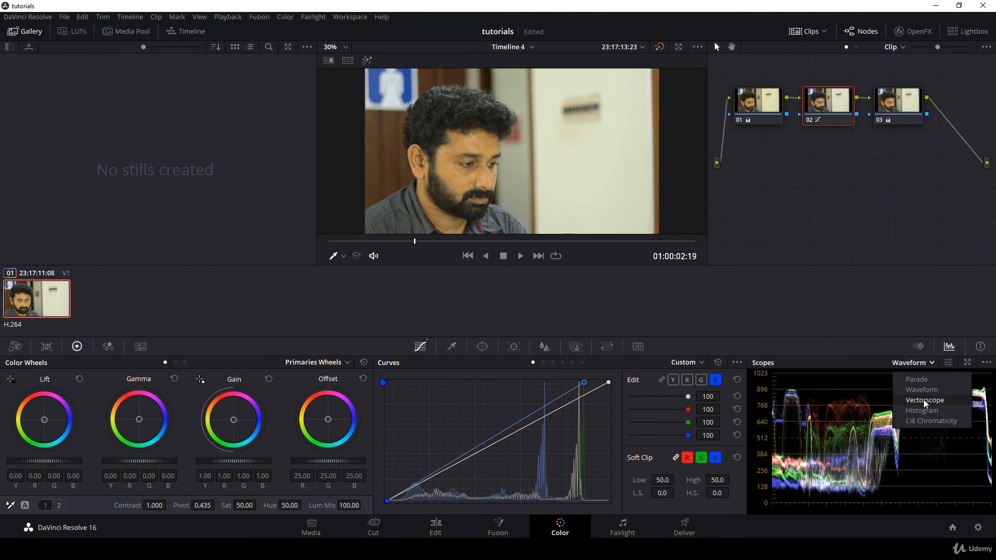
{"action": "left_click", "coordinate": [917, 379]}
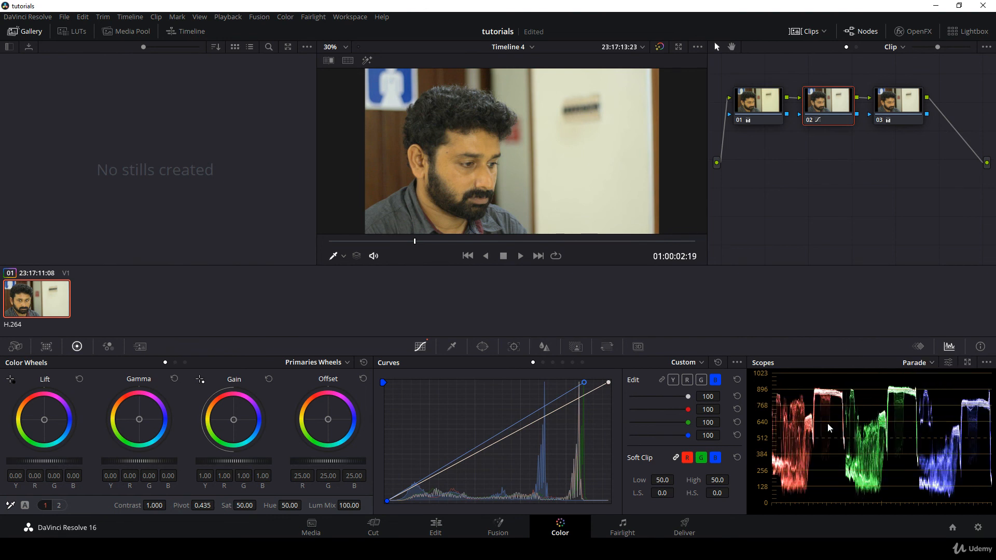
{"action": "left_click", "coordinate": [892, 106]}
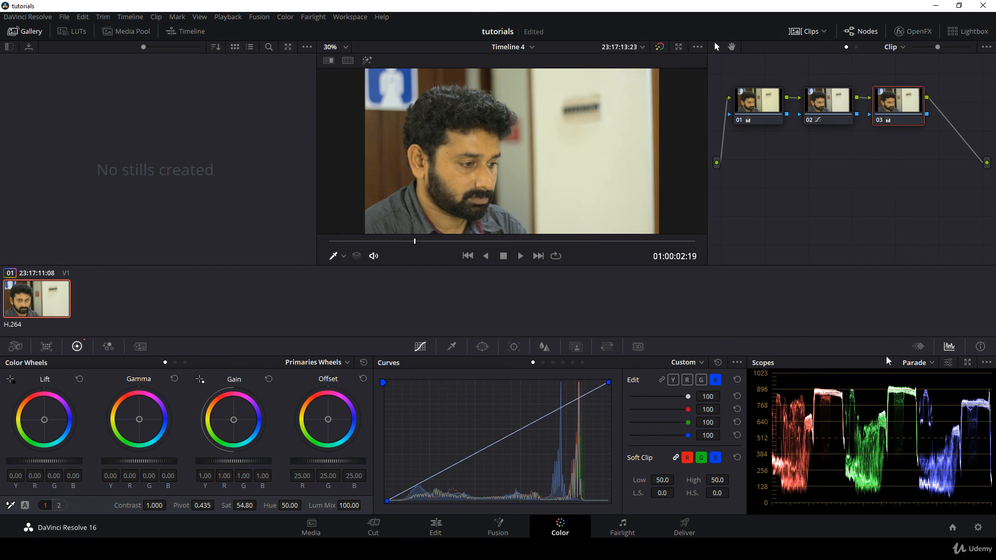
{"action": "left_click", "coordinate": [921, 366]}
{"action": "left_click", "coordinate": [928, 402]}
Switch the Vectorscope's 2x zoom, skin tone indicator and graticule options off and back on.
{"action": "left_click", "coordinate": [947, 362]}
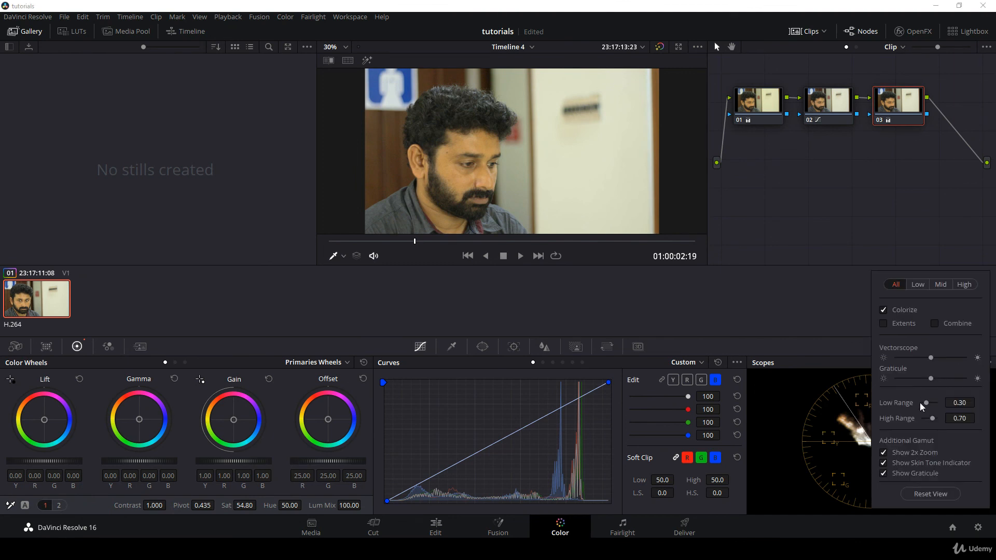
{"action": "left_click", "coordinate": [884, 452]}
{"action": "left_click", "coordinate": [883, 462]}
{"action": "left_click", "coordinate": [882, 473]}
{"action": "left_click", "coordinate": [884, 472]}
{"action": "left_click", "coordinate": [883, 462]}
{"action": "left_click", "coordinate": [884, 451]}
{"action": "left_click", "coordinate": [840, 364]}
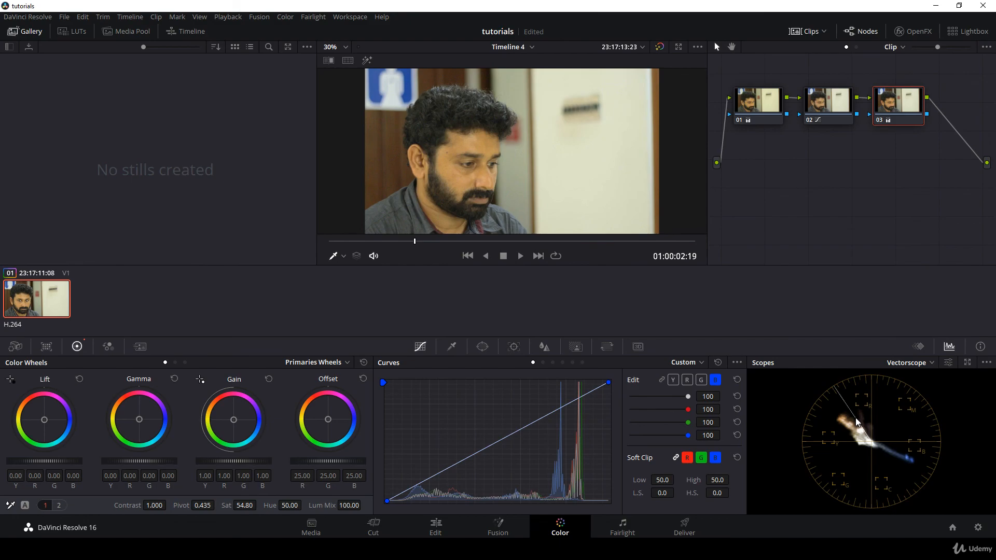